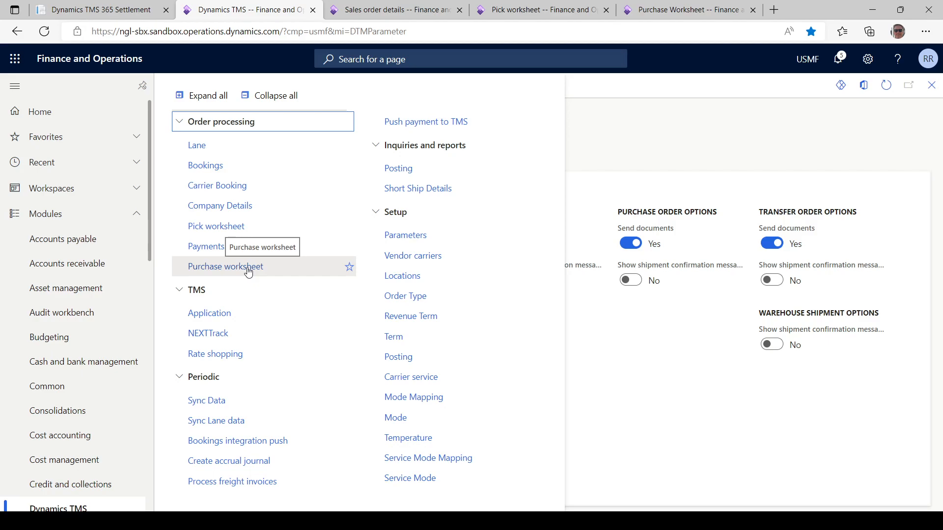
Examine the carrier specific pro number and Book shipId in the header of the Contoso Retail Los Angeles sales order
{"action": "left_click", "coordinate": [373, 8]}
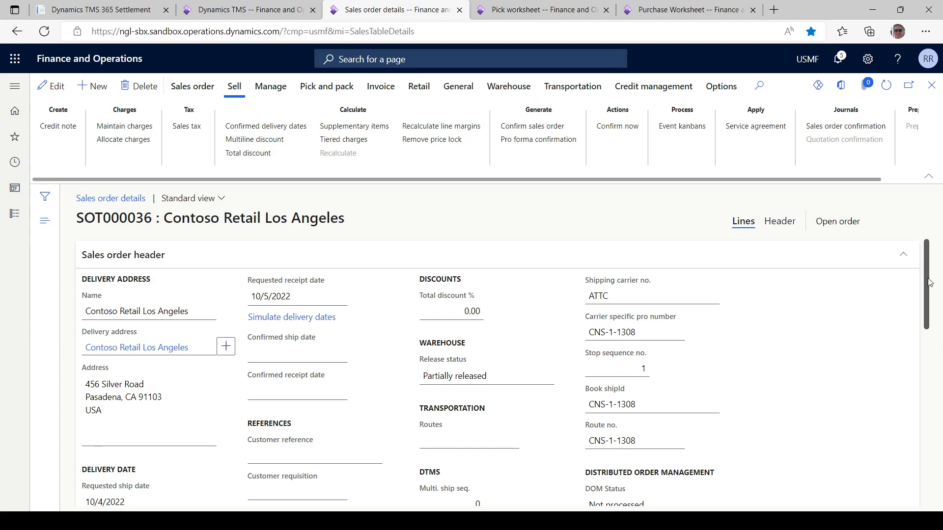
{"action": "scroll", "coordinate": [929, 285], "scroll_direction": "down", "scroll_amount": 1}
{"action": "left_click_drag", "start_coordinate": [930, 285], "coordinate": [929, 307]}
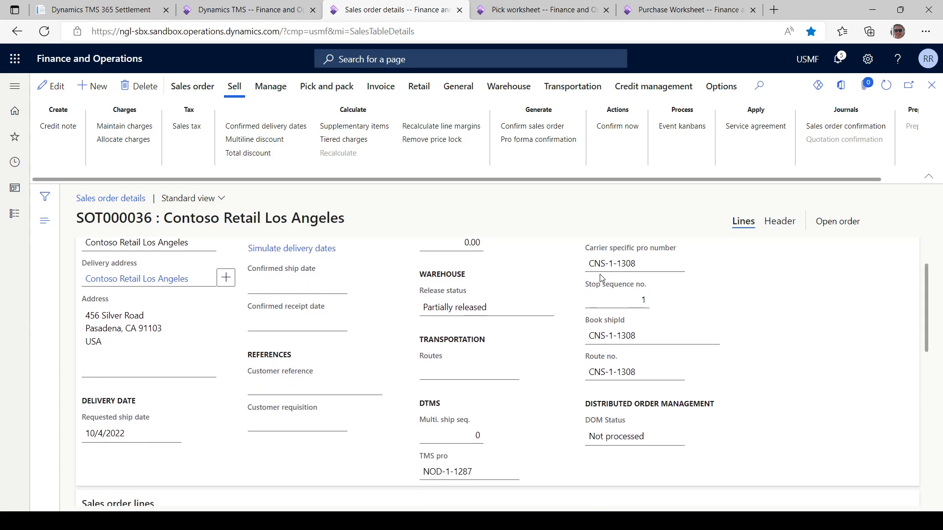
{"action": "left_click_drag", "start_coordinate": [590, 264], "coordinate": [640, 269]}
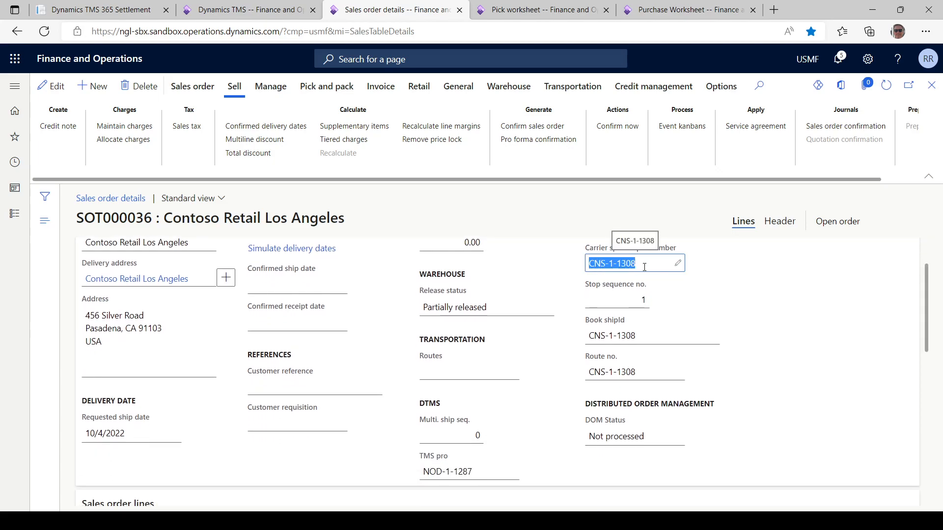
{"action": "left_click", "coordinate": [589, 338]}
{"action": "left_click_drag", "start_coordinate": [589, 337], "coordinate": [647, 341]}
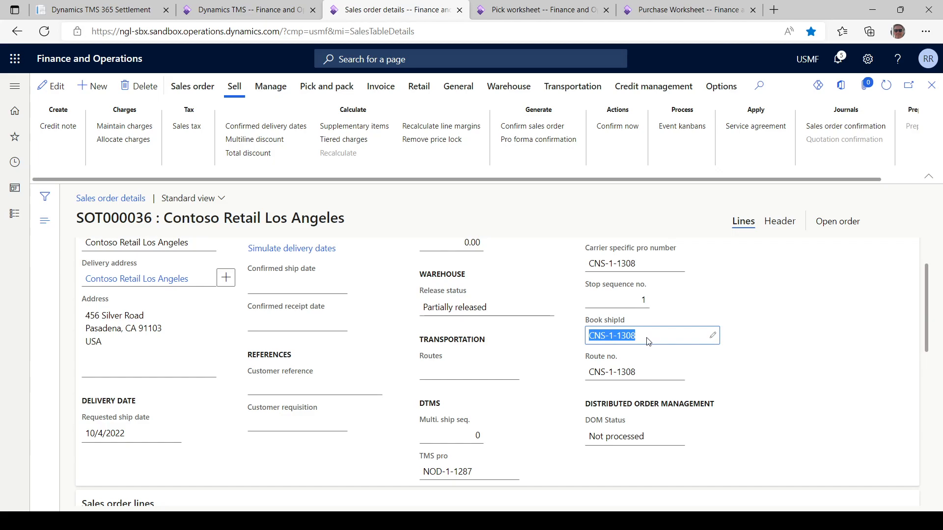
{"action": "left_click", "coordinate": [641, 266]}
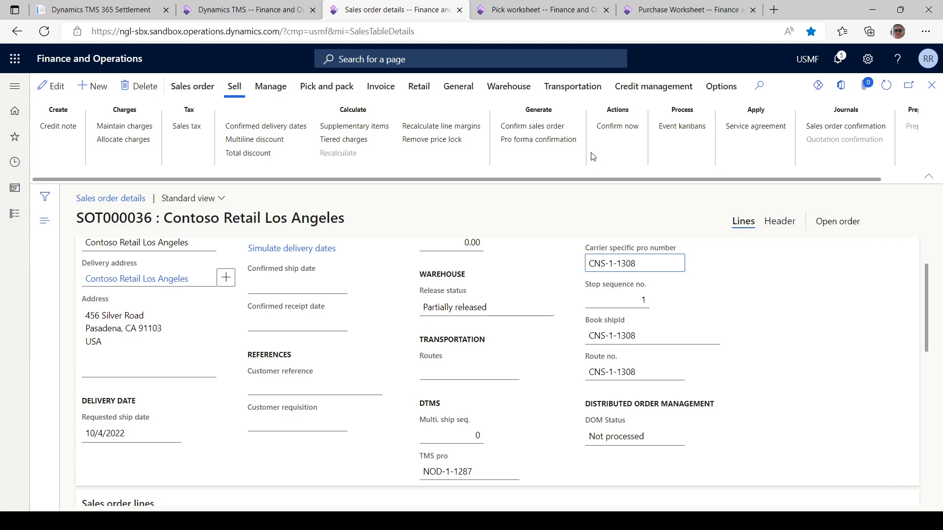
Confirm the Contoso Retail Los Angeles sales order, posting the confirmation without printing it, and dismiss the notification
{"action": "left_click", "coordinate": [542, 129]}
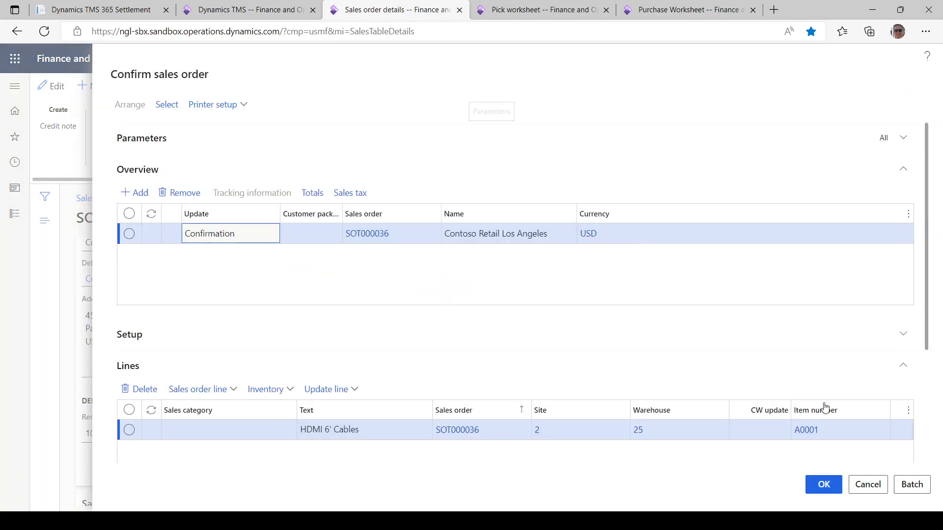
{"action": "left_click", "coordinate": [824, 485]}
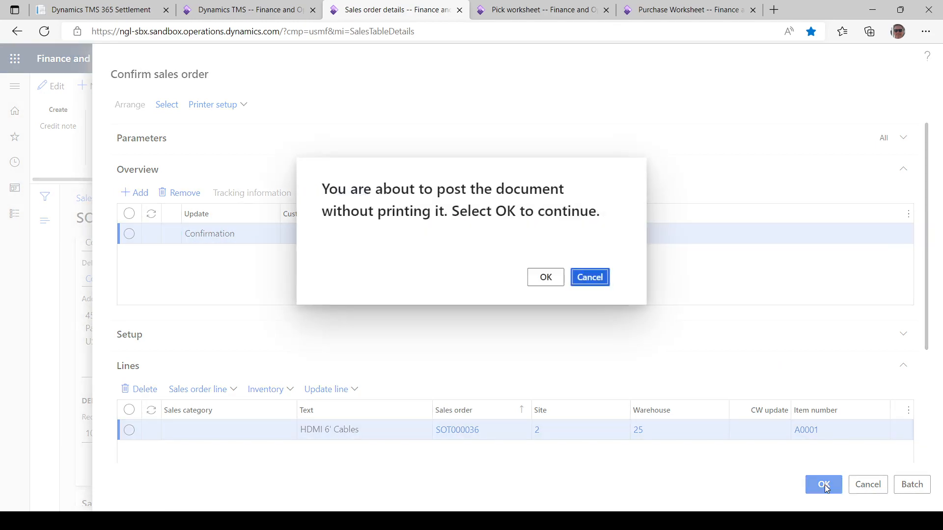
{"action": "left_click", "coordinate": [540, 278]}
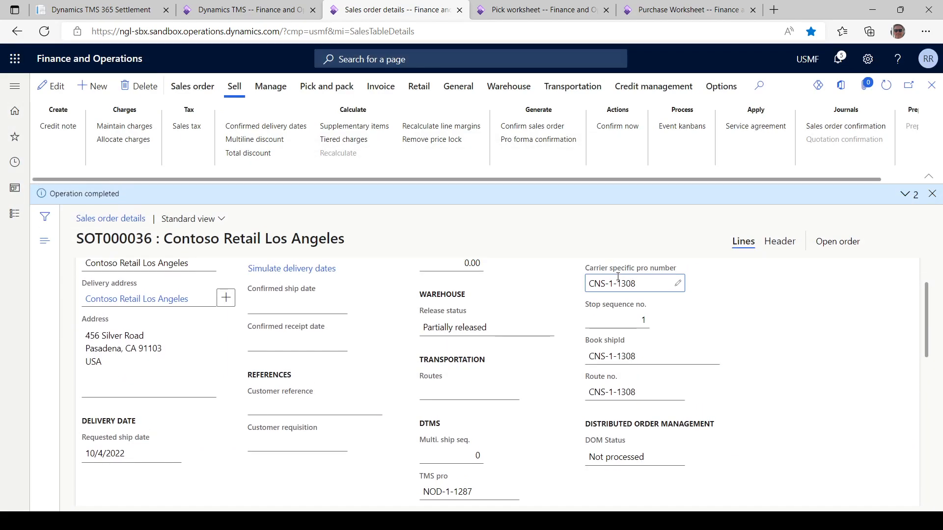
{"action": "left_click", "coordinate": [933, 194]}
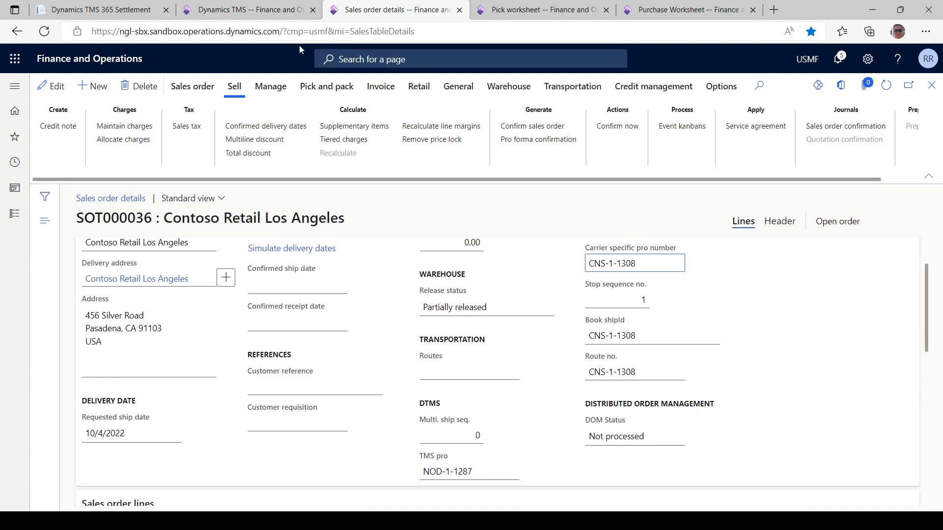
Open the Load Board in Dynamics TMS 365 and review its saved filters and the Contoso Retail load's summary
{"action": "left_click", "coordinate": [102, 13]}
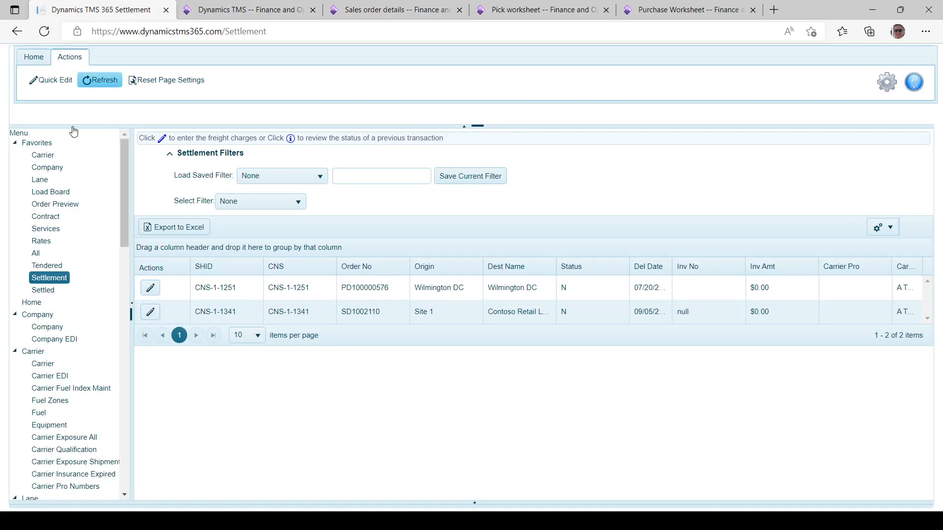
{"action": "left_click", "coordinate": [48, 197]}
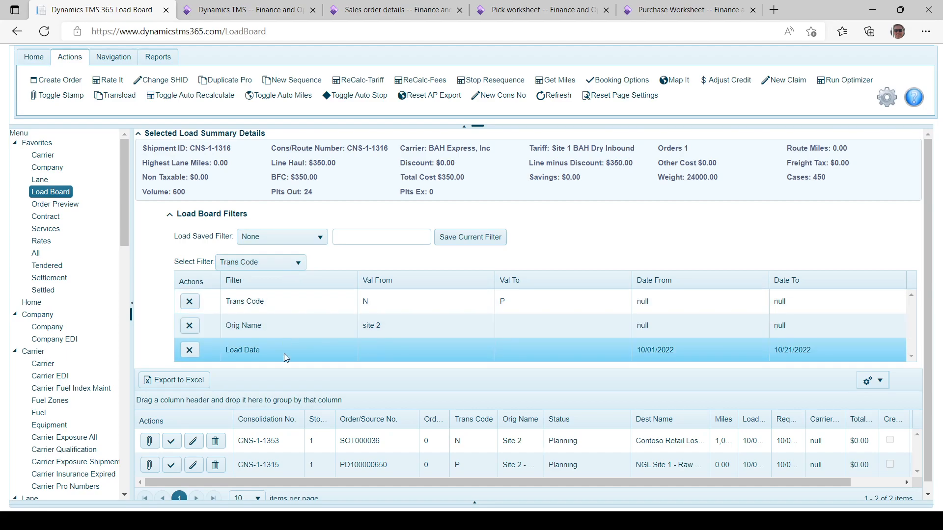
{"action": "left_click", "coordinate": [319, 238]}
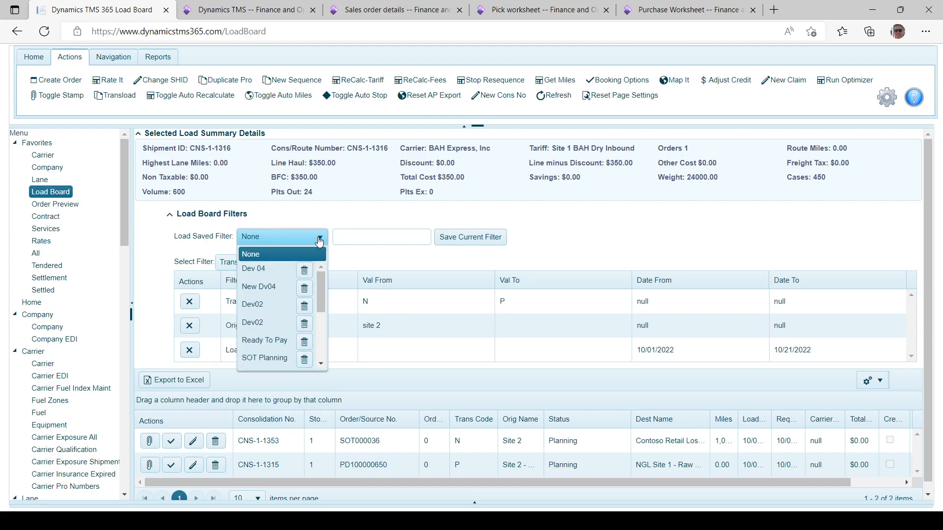
{"action": "left_click_drag", "start_coordinate": [317, 297], "coordinate": [314, 267]}
{"action": "left_click", "coordinate": [375, 257]}
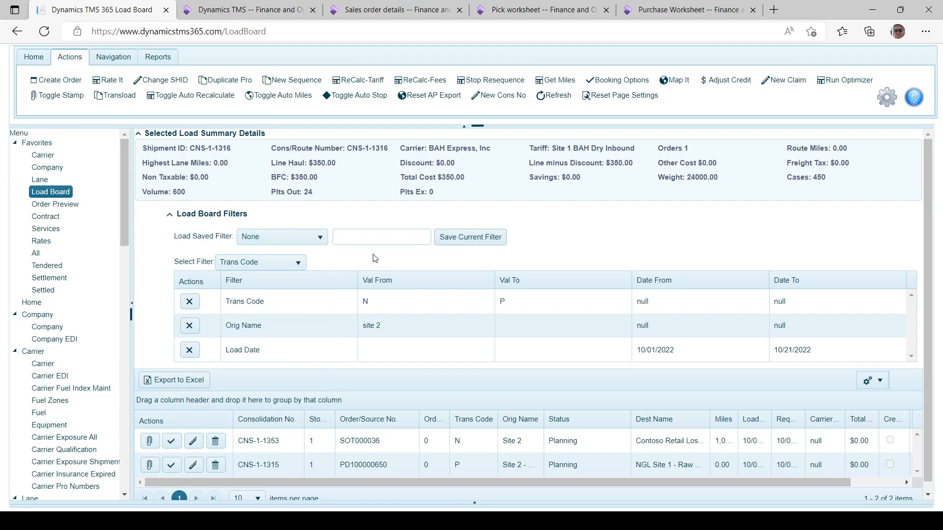
{"action": "left_click", "coordinate": [381, 441]}
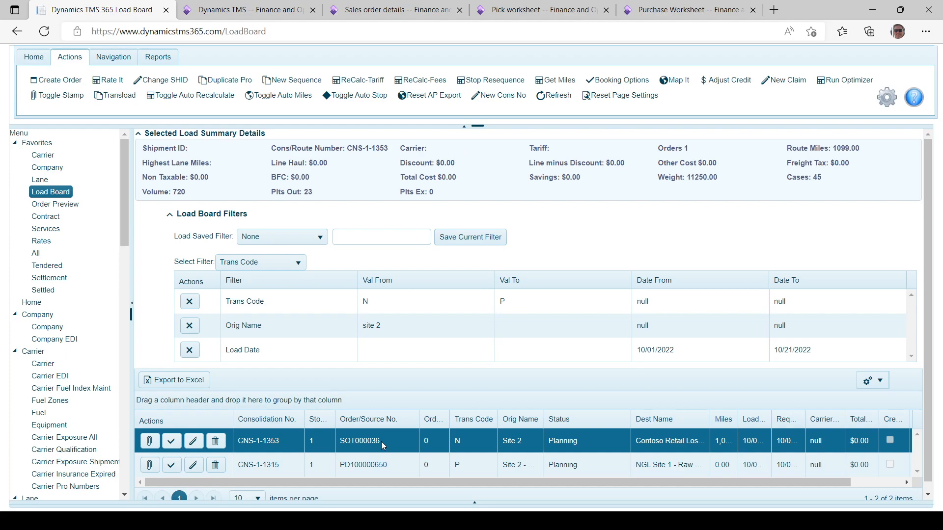
Rate the load bound for NGL Site 1 - Raw Materials using tariff rates only, leaving API rates off
{"action": "left_click", "coordinate": [376, 465]}
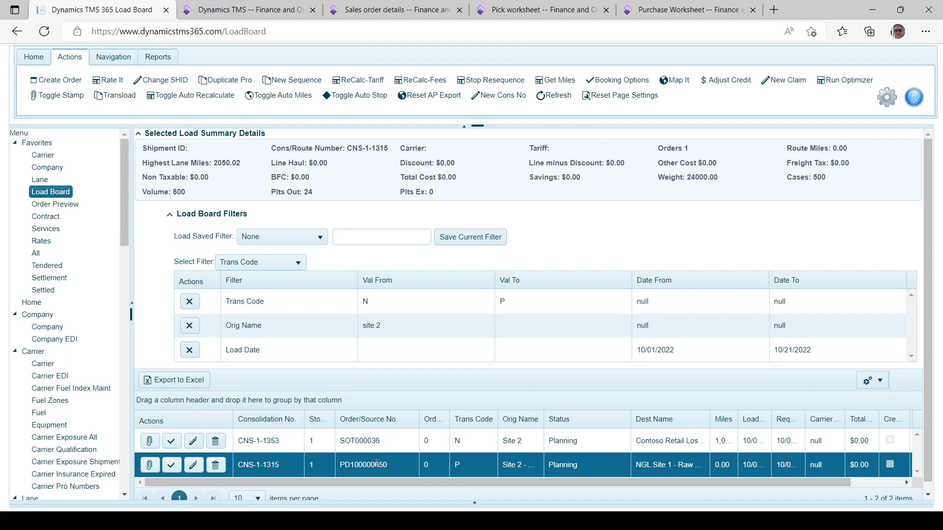
{"action": "left_click", "coordinate": [101, 83]}
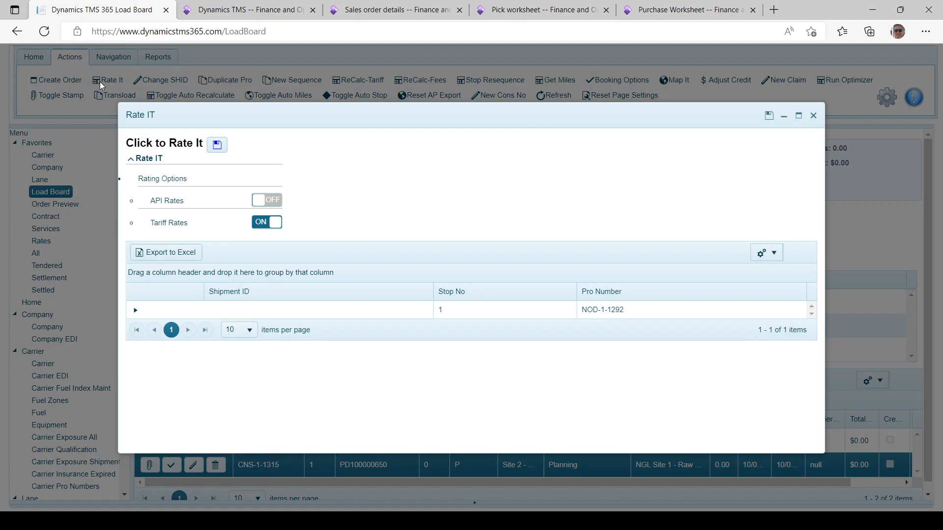
{"action": "left_click", "coordinate": [268, 226]}
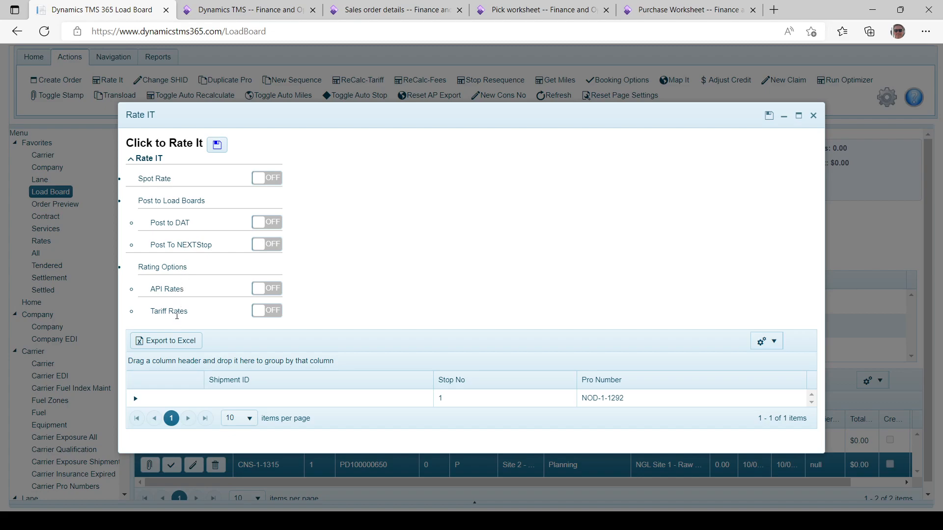
{"action": "left_click", "coordinate": [269, 312]}
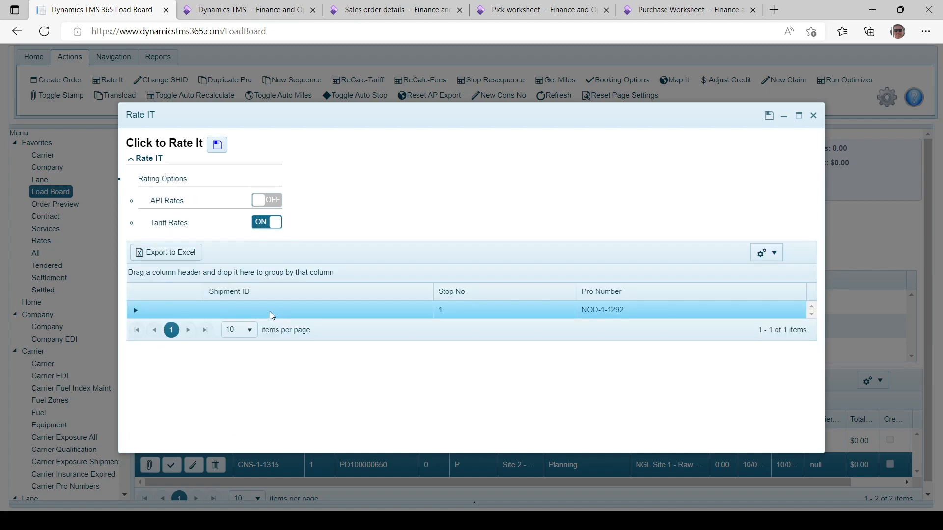
{"action": "left_click", "coordinate": [217, 145]}
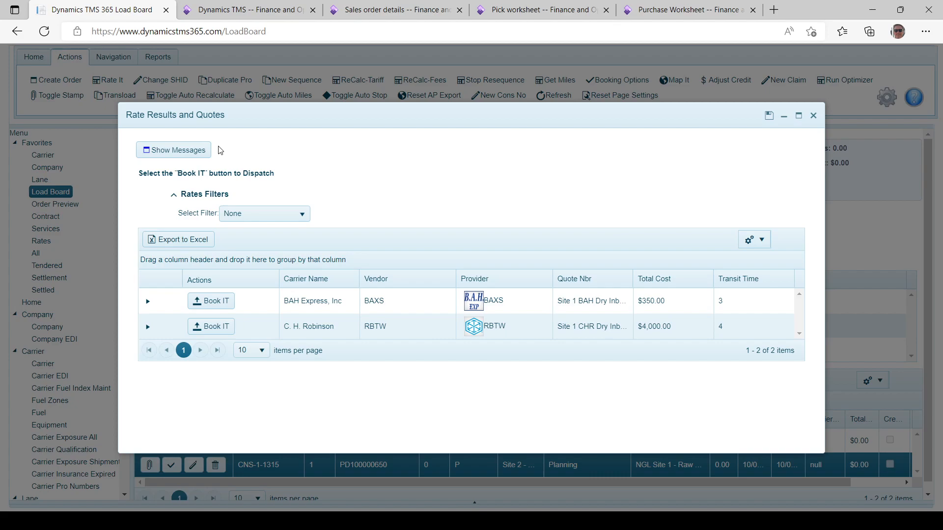
Book the load with BAH Express, Inc, switch on automatic dispatch and acceptance, dispatch it, and close the dispatch and bill of lading reports
{"action": "left_click", "coordinate": [216, 301]}
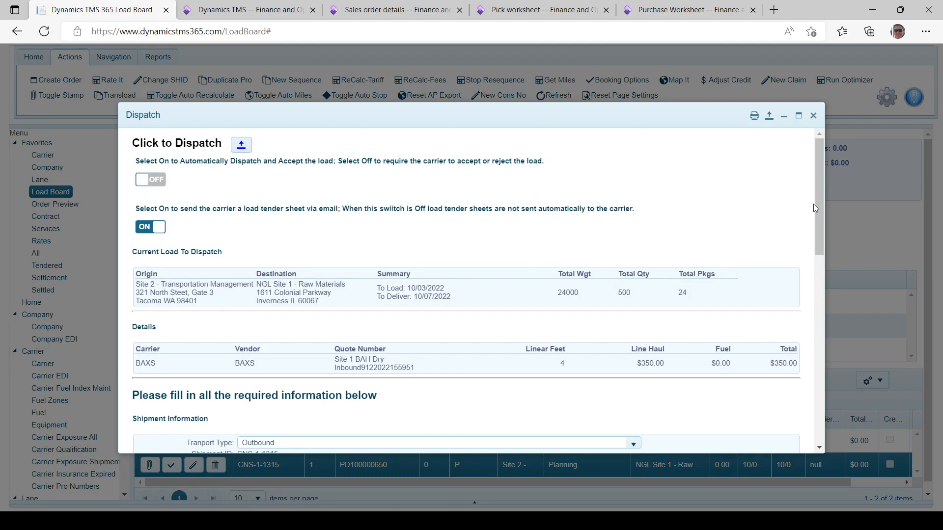
{"action": "left_click_drag", "start_coordinate": [819, 213], "coordinate": [816, 420]}
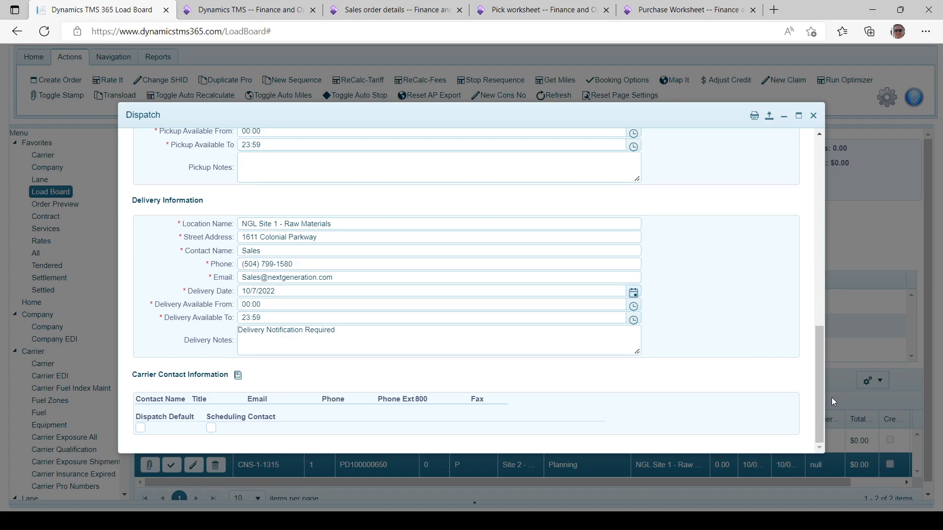
{"action": "left_click_drag", "start_coordinate": [818, 408], "coordinate": [788, 196]}
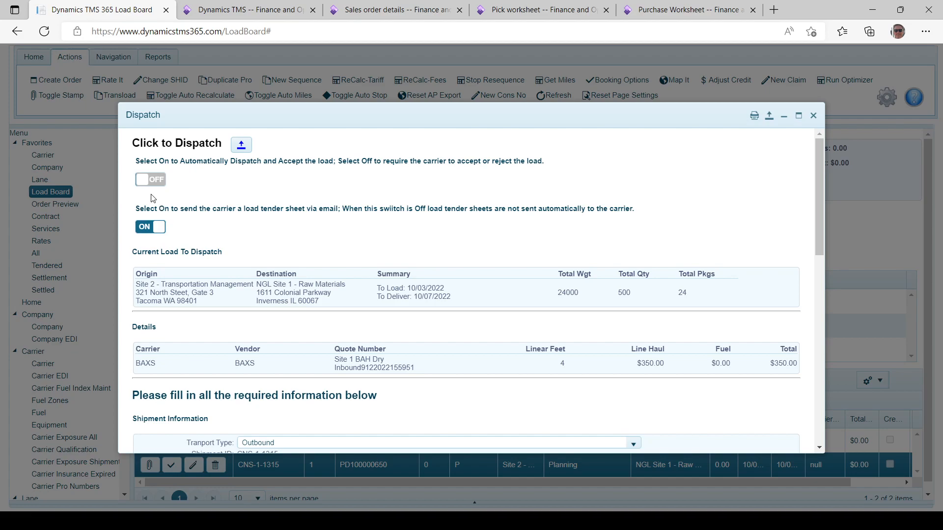
{"action": "left_click", "coordinate": [152, 181]}
{"action": "left_click", "coordinate": [769, 119]}
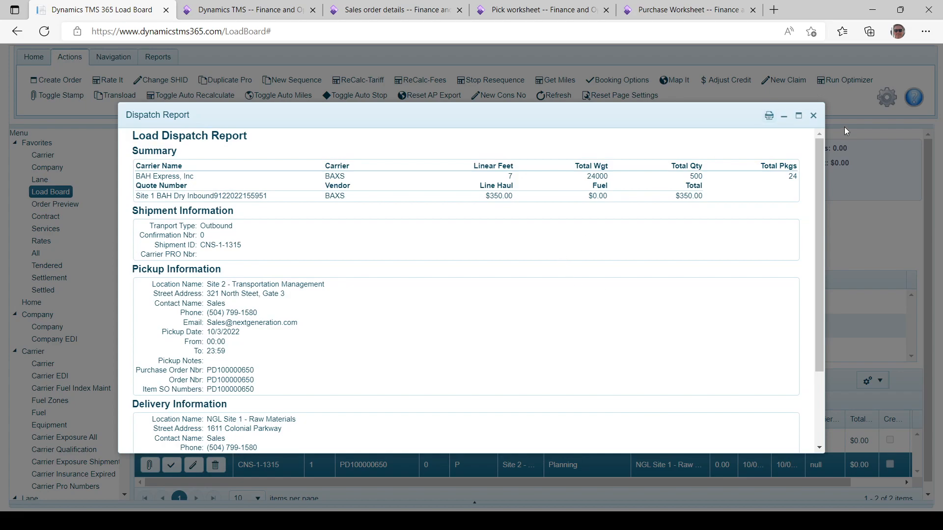
{"action": "left_click", "coordinate": [813, 116]}
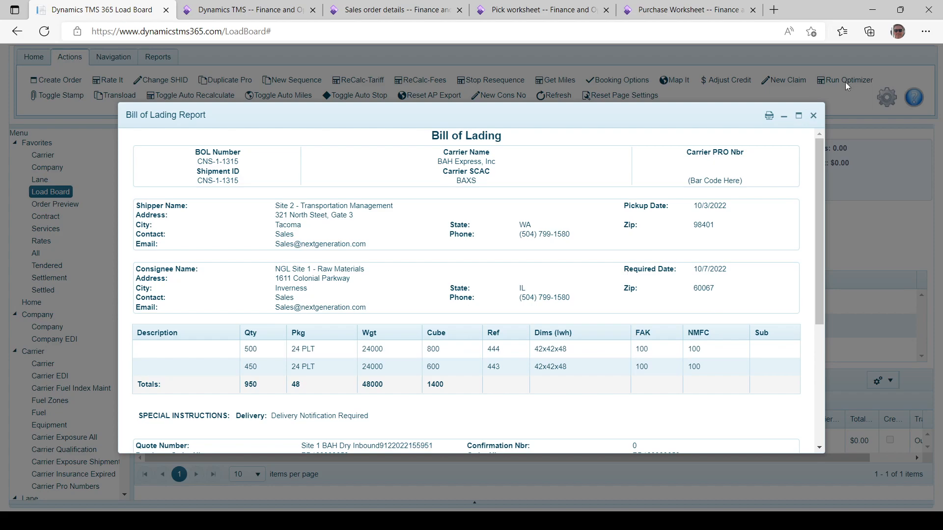
{"action": "left_click", "coordinate": [812, 116]}
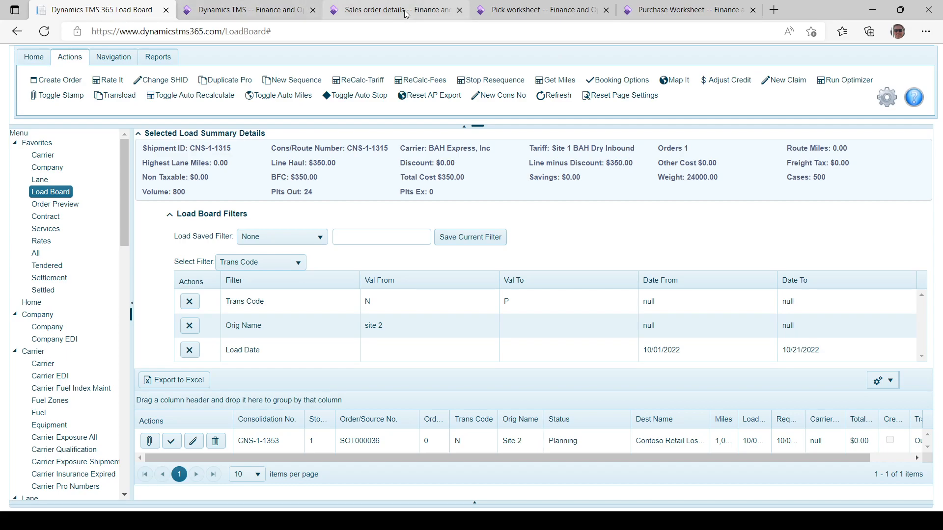
From the Finance and Operations pick worksheet, open the created freight accrual journal, show posted journals, and view its voucher lines
{"action": "left_click", "coordinate": [534, 13]}
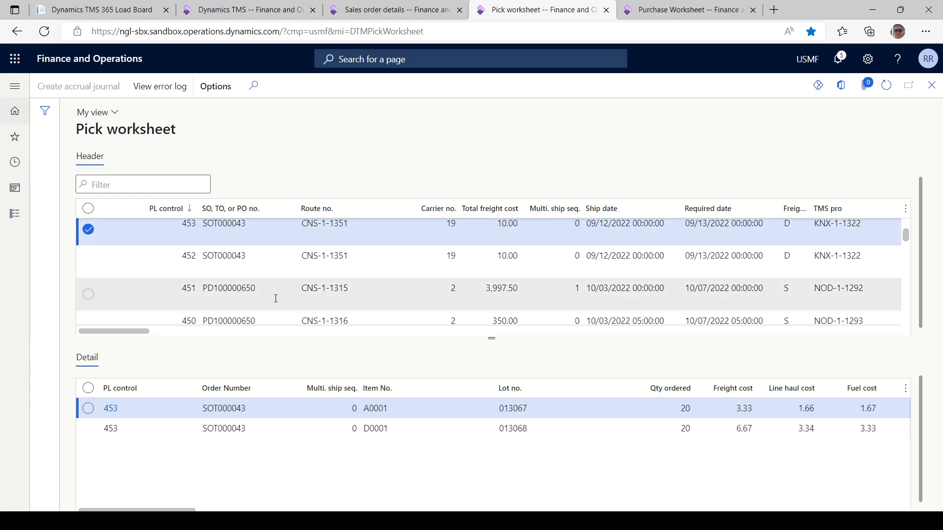
{"action": "left_click_drag", "start_coordinate": [124, 337], "coordinate": [900, 347]}
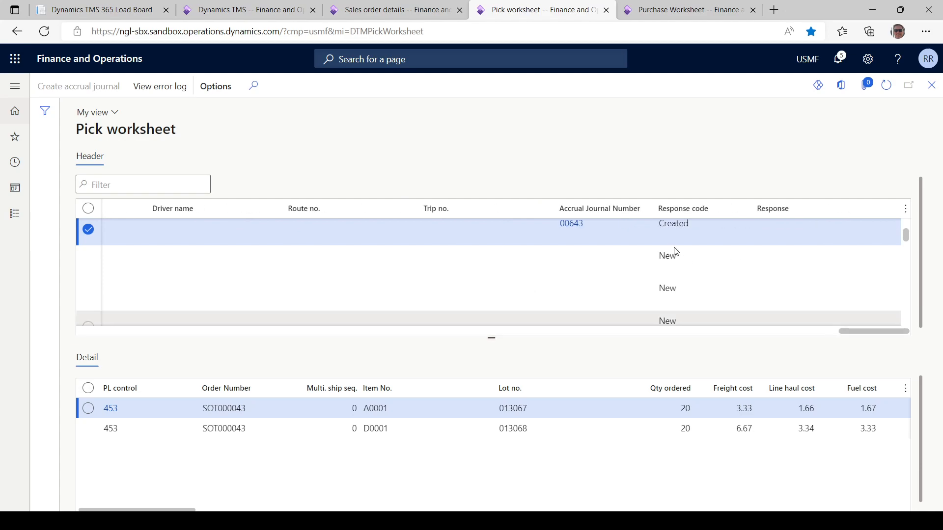
{"action": "left_click", "coordinate": [573, 225]}
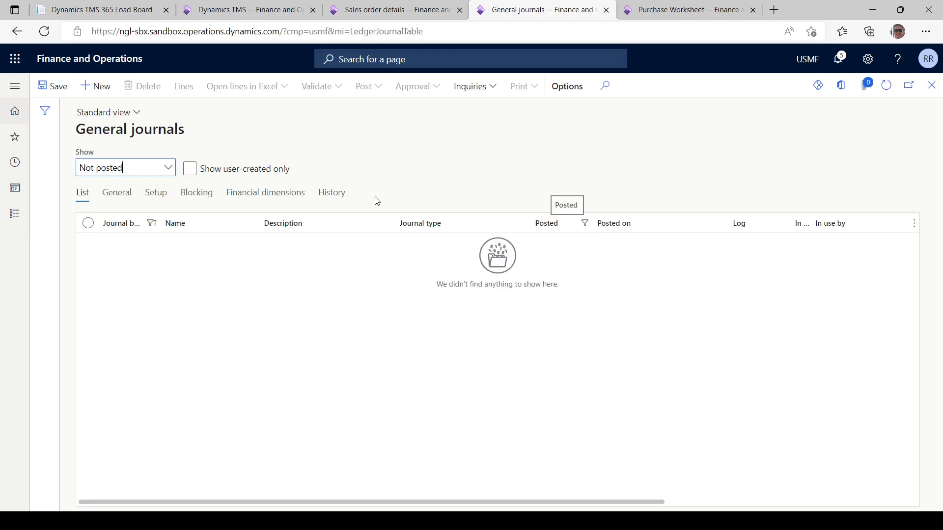
{"action": "left_click", "coordinate": [168, 168]}
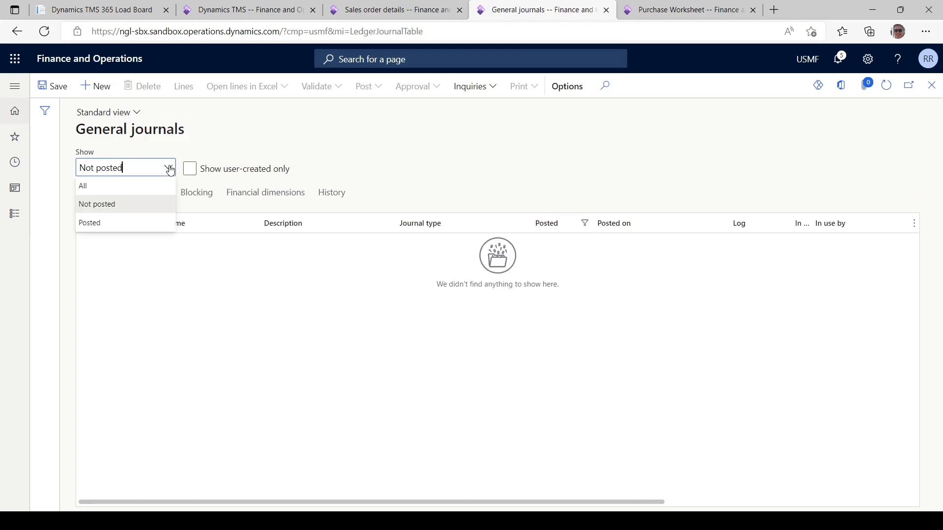
{"action": "left_click", "coordinate": [86, 223]}
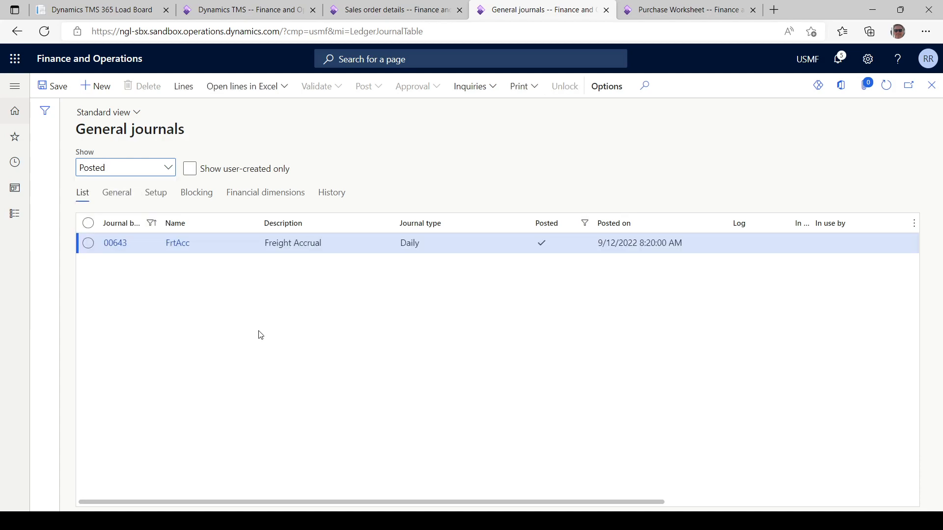
{"action": "left_click", "coordinate": [118, 243]}
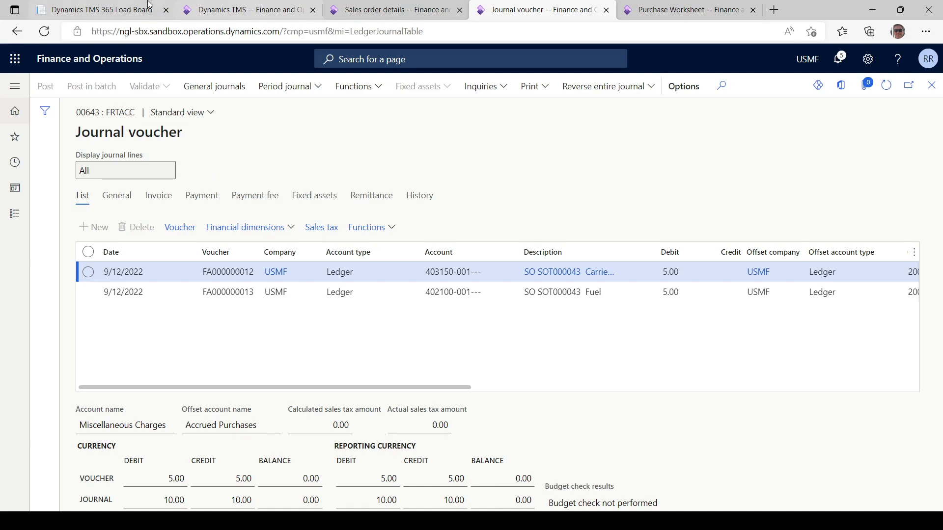
Return to Dynamics TMS 365 Settlement and open the detailed freight bill entry for the Wilmington DC shipment
{"action": "left_click", "coordinate": [104, 14]}
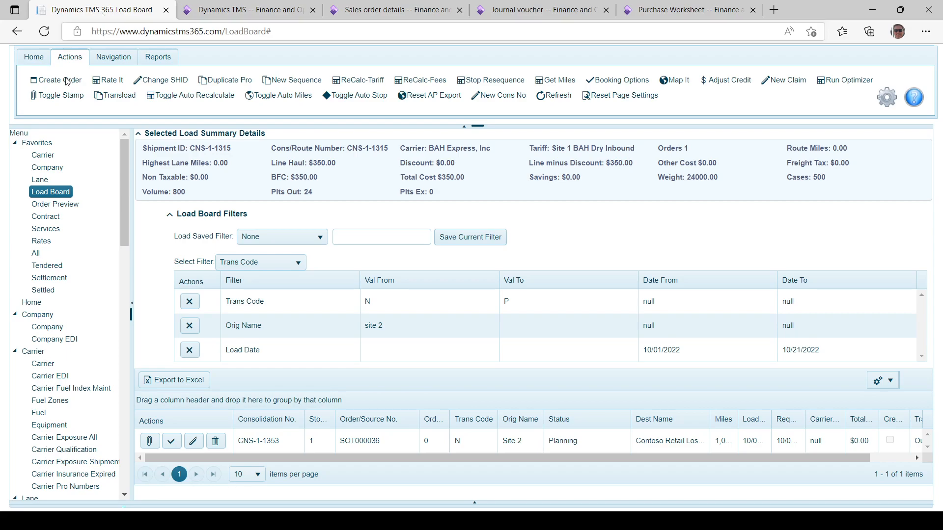
{"action": "left_click", "coordinate": [50, 278]}
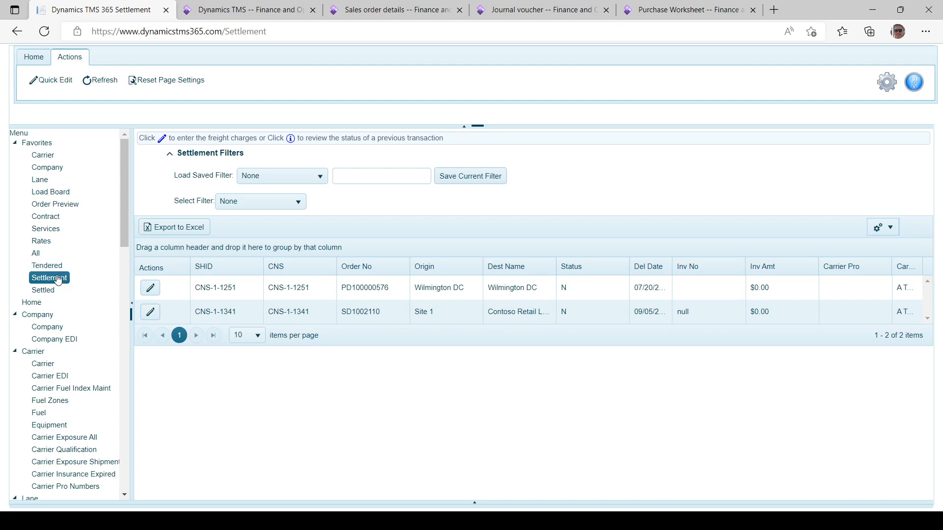
{"action": "left_click", "coordinate": [377, 288]}
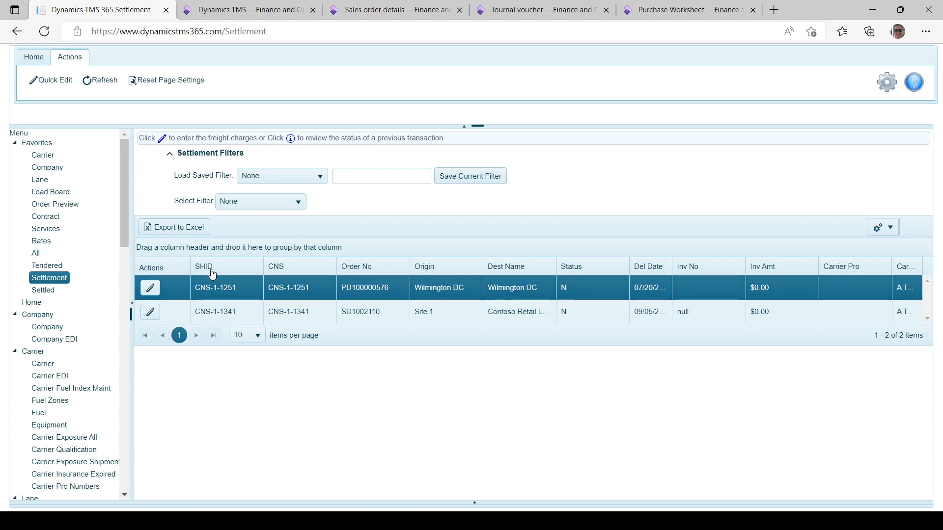
{"action": "left_click", "coordinate": [151, 289]}
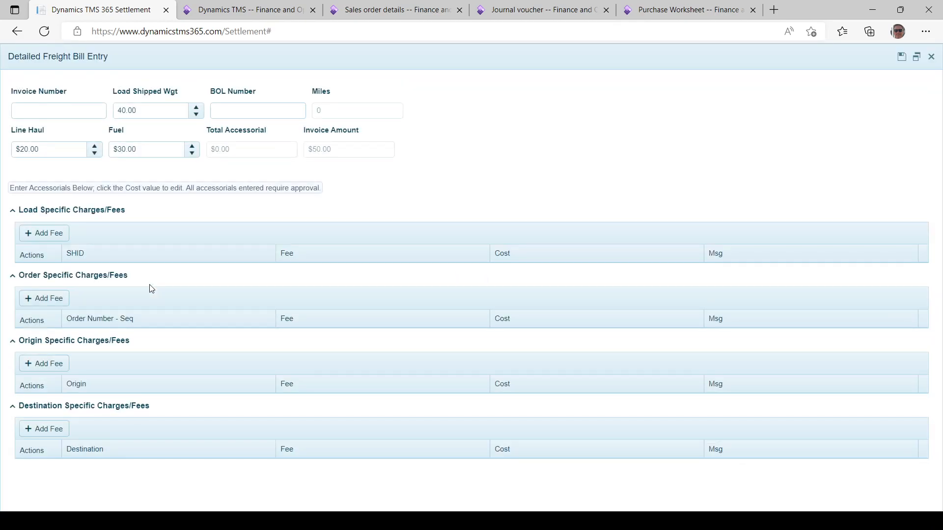
Review the invoice number and fuel fields of the detailed freight bill entry and close it without saving
{"action": "left_click", "coordinate": [49, 109]}
{"action": "left_click", "coordinate": [148, 149]}
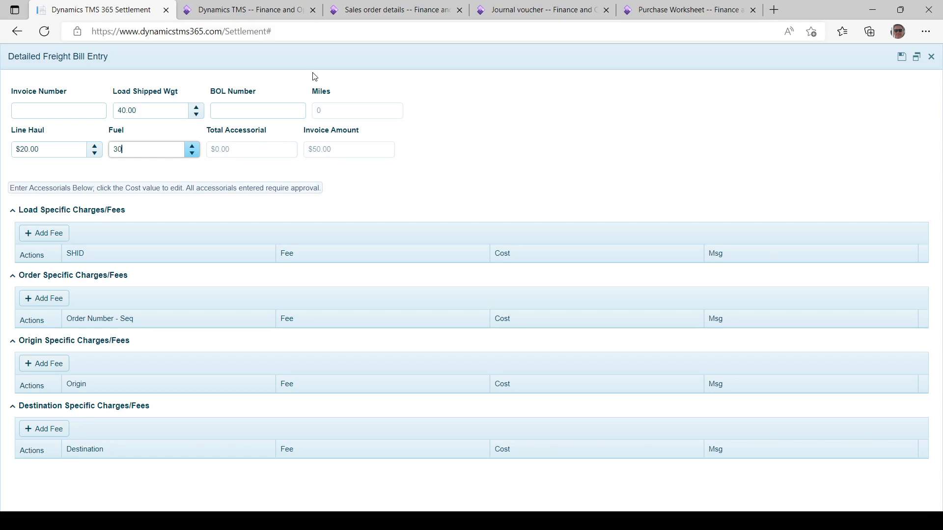
{"action": "left_click", "coordinate": [933, 58]}
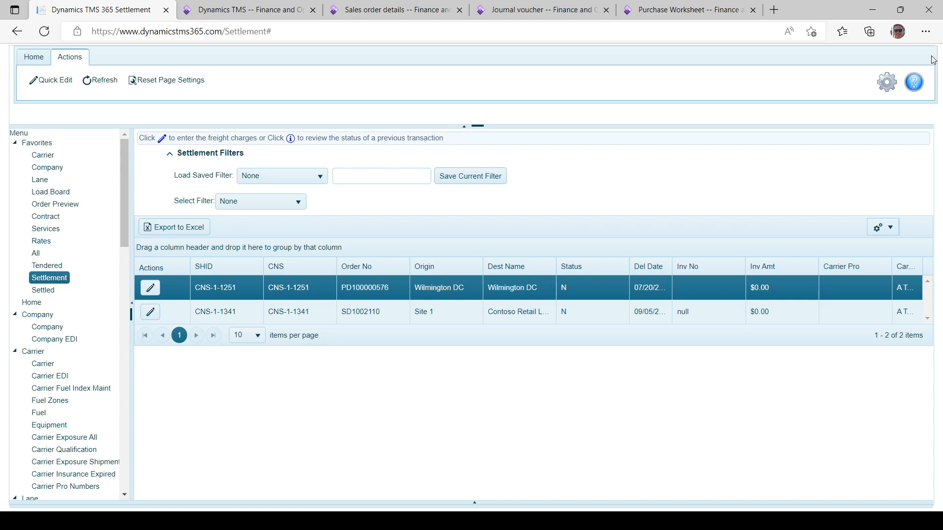
Switch to the Finance and Operations purchase worksheet and open the journal linked to the selected paid freight invoice
{"action": "left_click", "coordinate": [675, 14]}
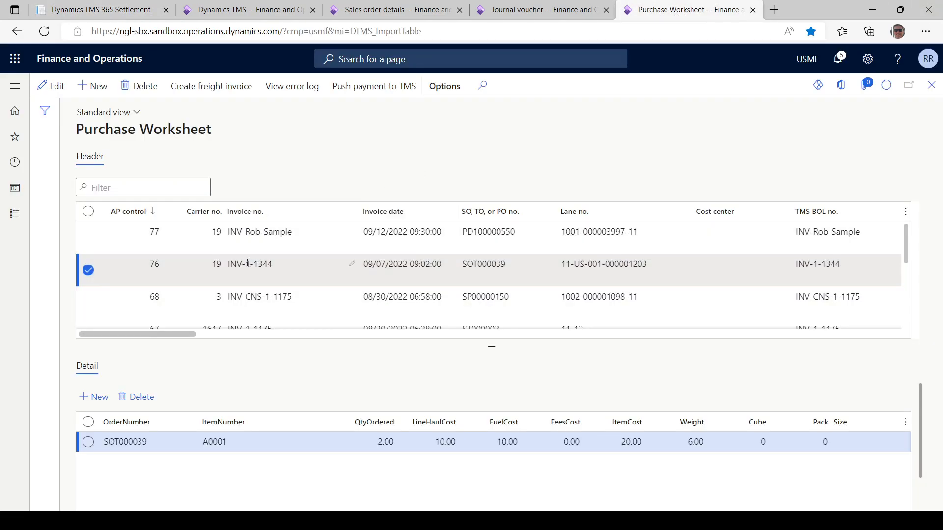
{"action": "mouse_move", "coordinate": [147, 334]}
{"action": "left_mouse_down"}
{"action": "mouse_move", "coordinate": [501, 354]}
{"action": "mouse_move", "coordinate": [883, 343]}
{"action": "left_mouse_up"}
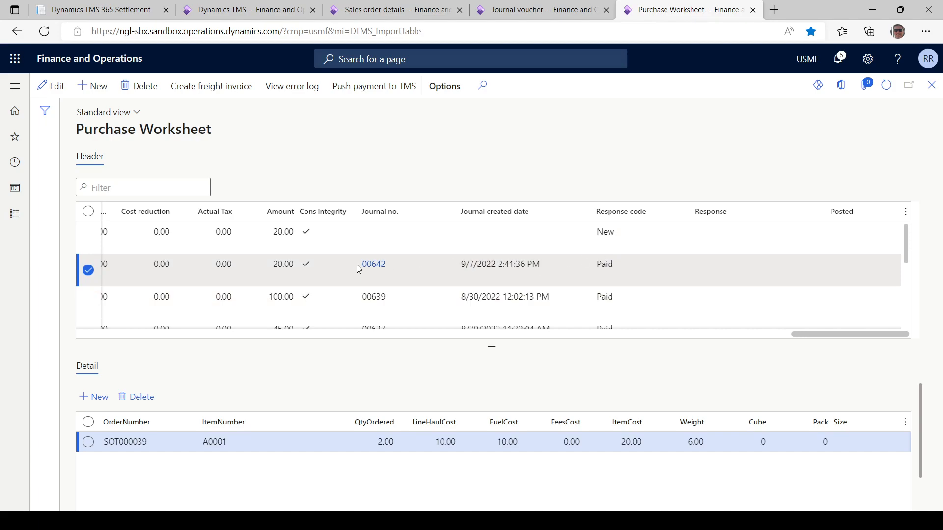
{"action": "left_click", "coordinate": [373, 265]}
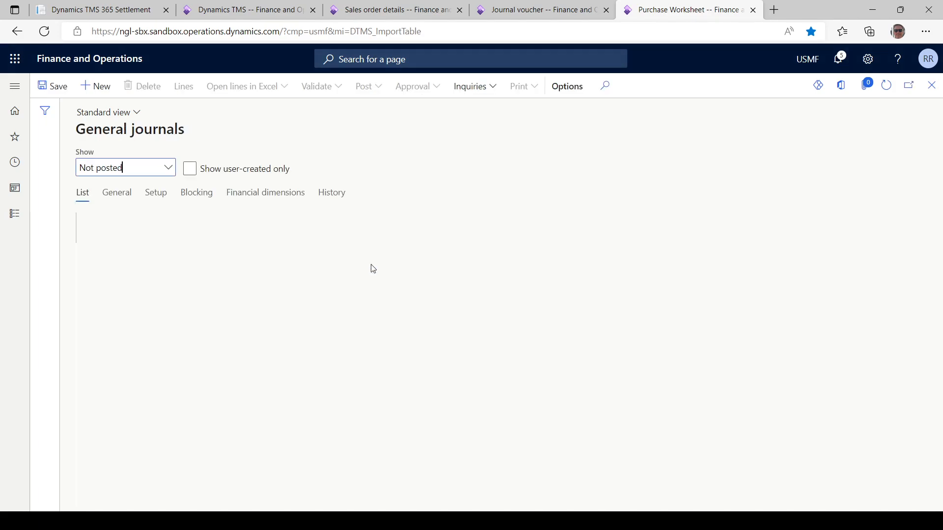
Show posted journals and examine the vendor invoice journal lines of the freight invoice
{"action": "left_click", "coordinate": [169, 171]}
{"action": "left_click", "coordinate": [104, 222]}
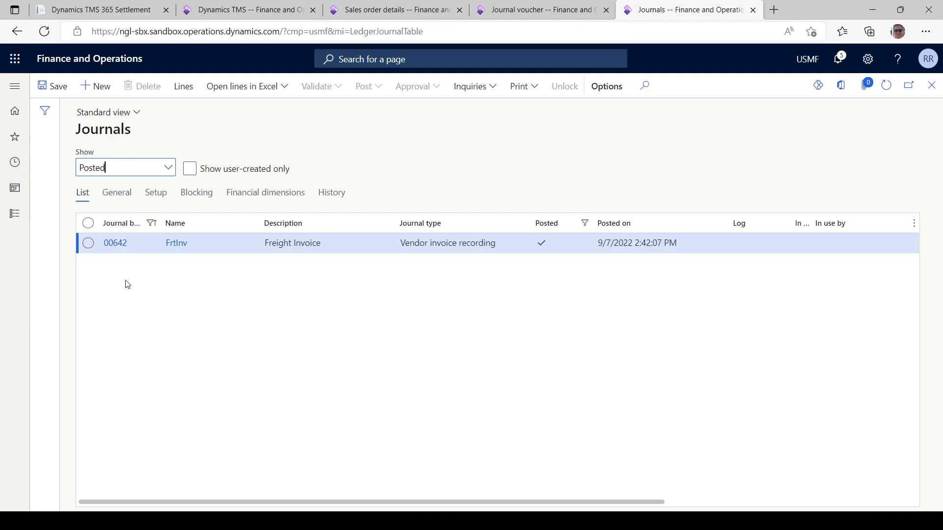
{"action": "left_click", "coordinate": [116, 248]}
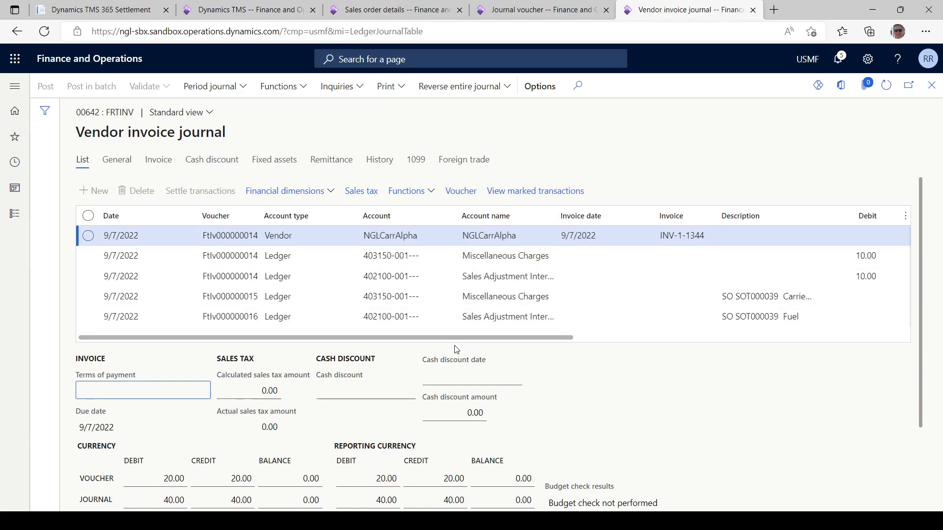
{"action": "left_click_drag", "start_coordinate": [496, 337], "coordinate": [298, 339]}
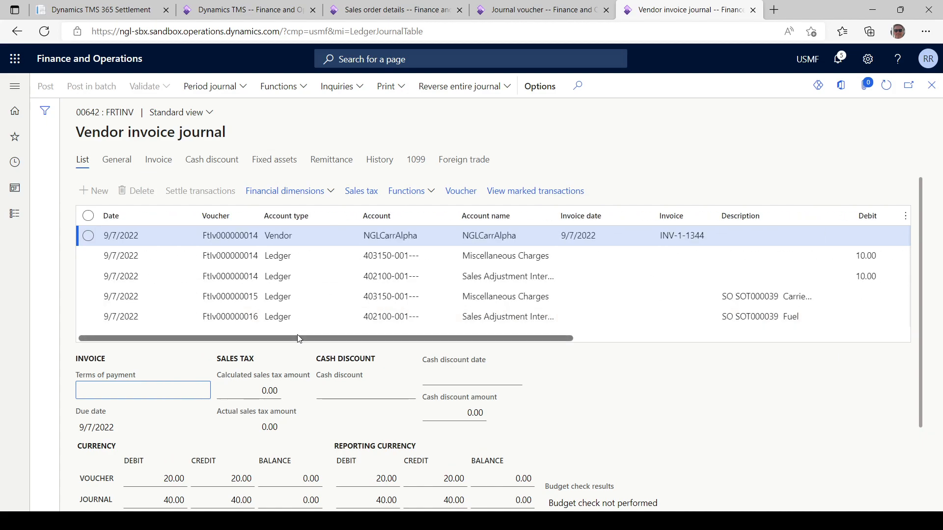
Return to Dynamics TMS 365, sort the settled freight bills by check number in descending order, and examine the 09/06/2022 and 09/05/2022 payments
{"action": "left_click", "coordinate": [106, 15]}
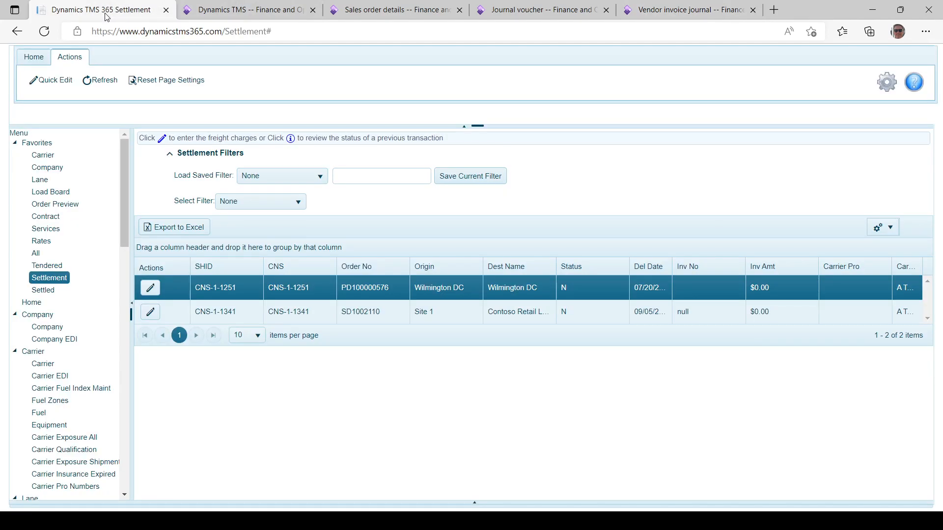
{"action": "left_click", "coordinate": [44, 291]}
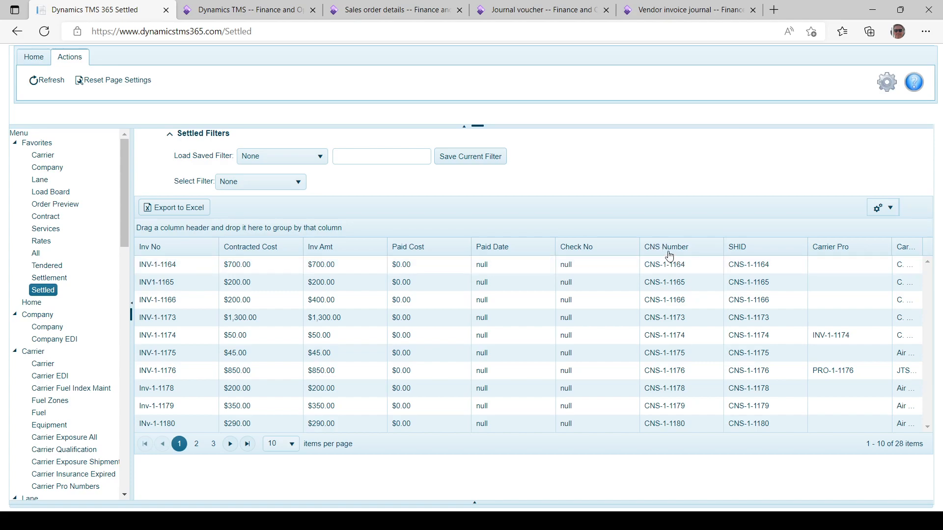
{"action": "left_click", "coordinate": [575, 248]}
{"action": "left_click", "coordinate": [575, 250]}
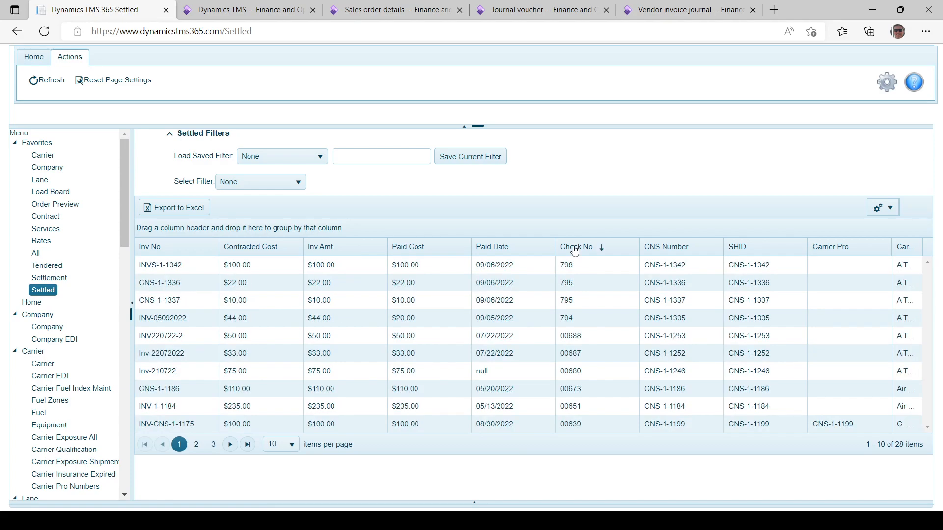
{"action": "left_click", "coordinate": [583, 269]}
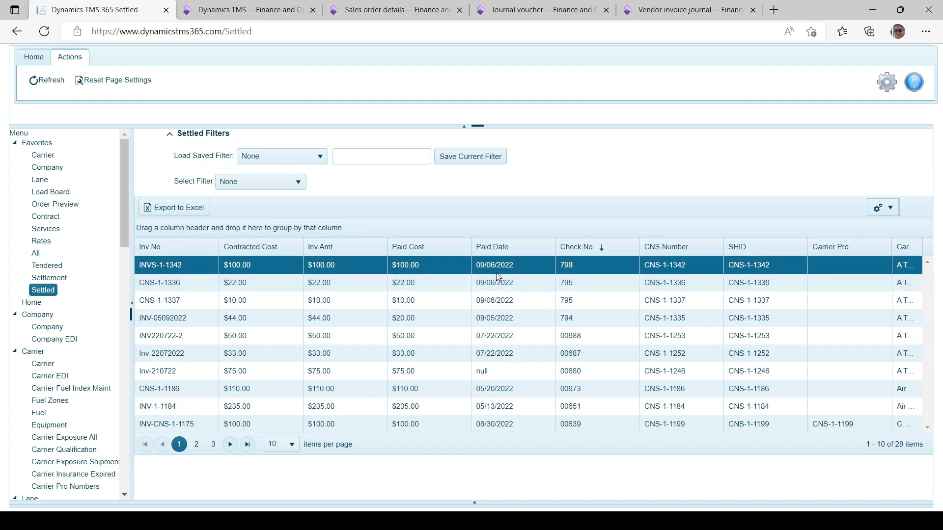
{"action": "left_click", "coordinate": [493, 318]}
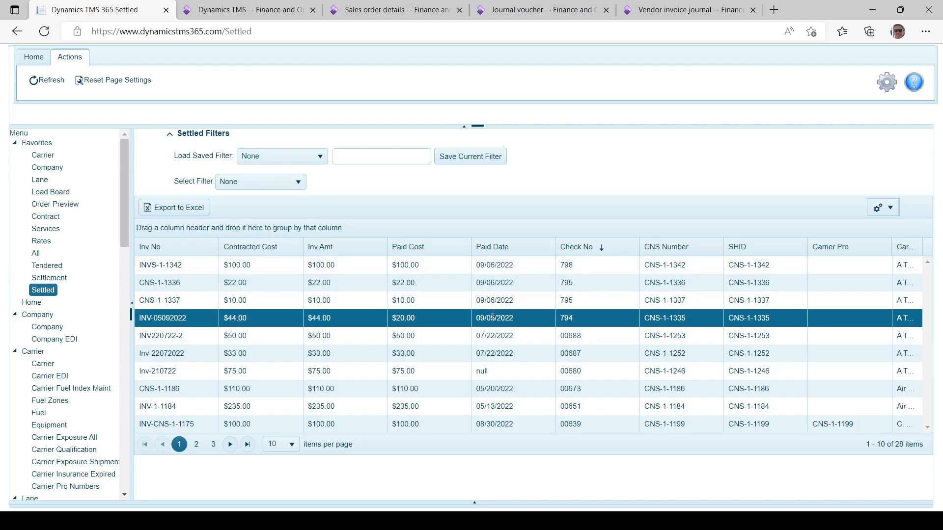